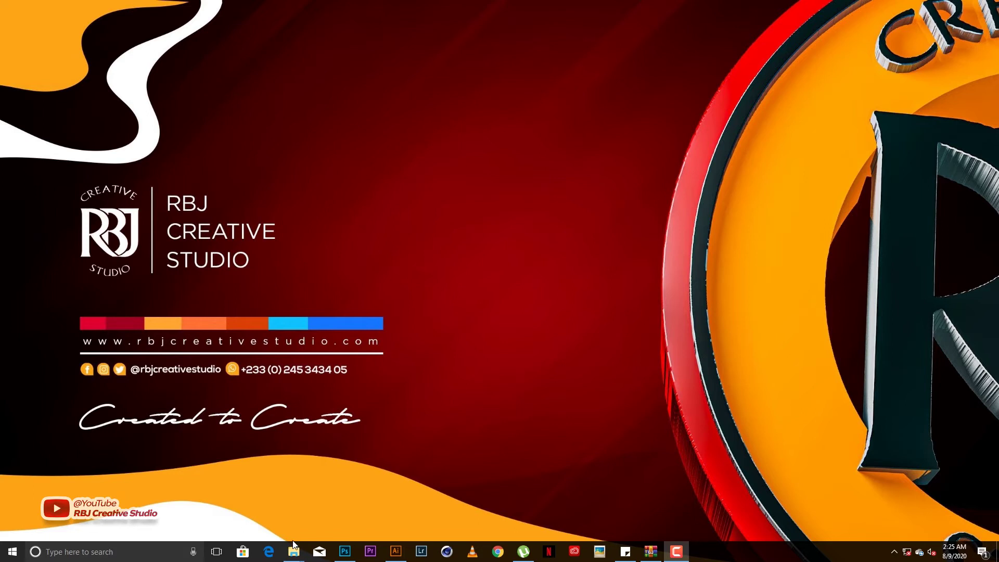
# Step: Open IMG-20200801-WA0075.jpg from the New folder window in Photoshop's Camera Raw 12.0
pyautogui.moveTo(294, 551)
pyautogui.click(361, 517)
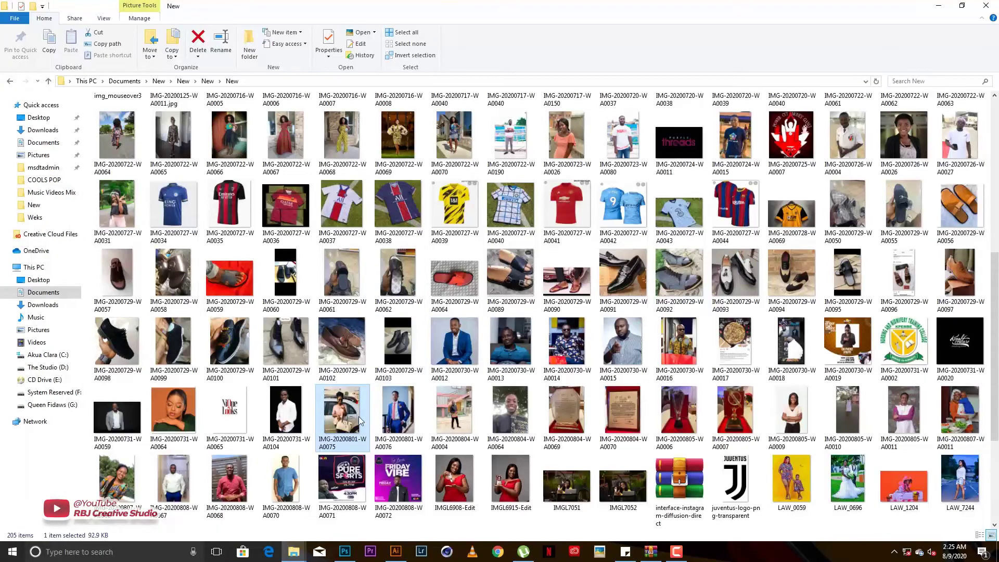
pyautogui.moveTo(344, 411); pyautogui.dragTo(519, 6)
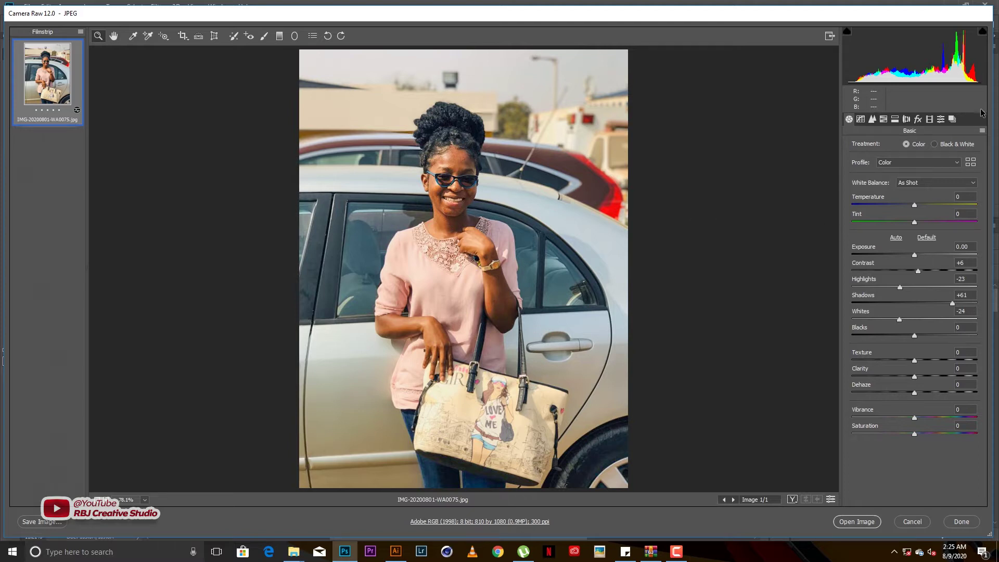
# Step: Reset the Basic panel to Camera Raw Defaults, check the face zoomed in, then fit the photo in view
pyautogui.click(982, 132)
pyautogui.click(909, 152)
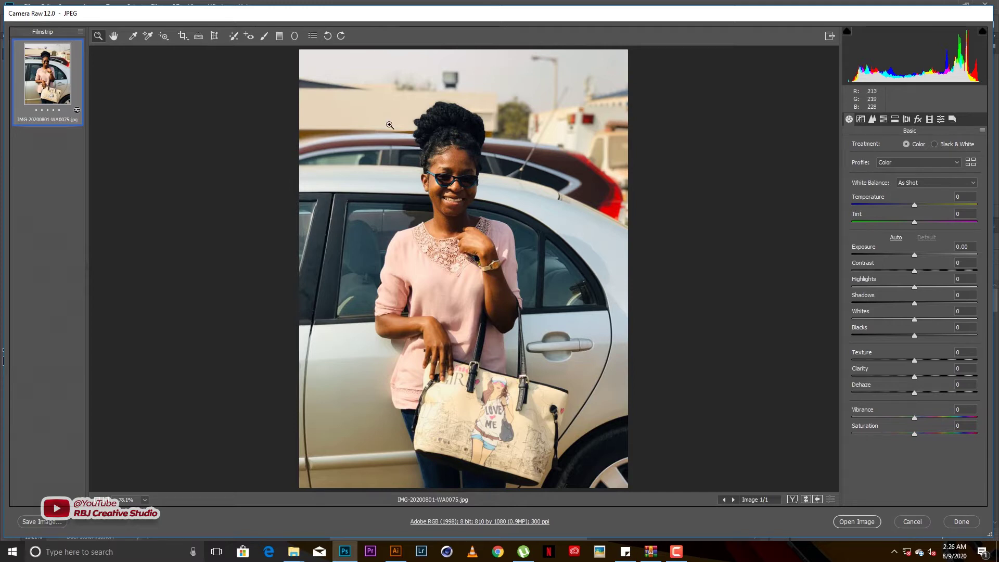
pyautogui.moveTo(380, 108); pyautogui.dragTo(557, 287)
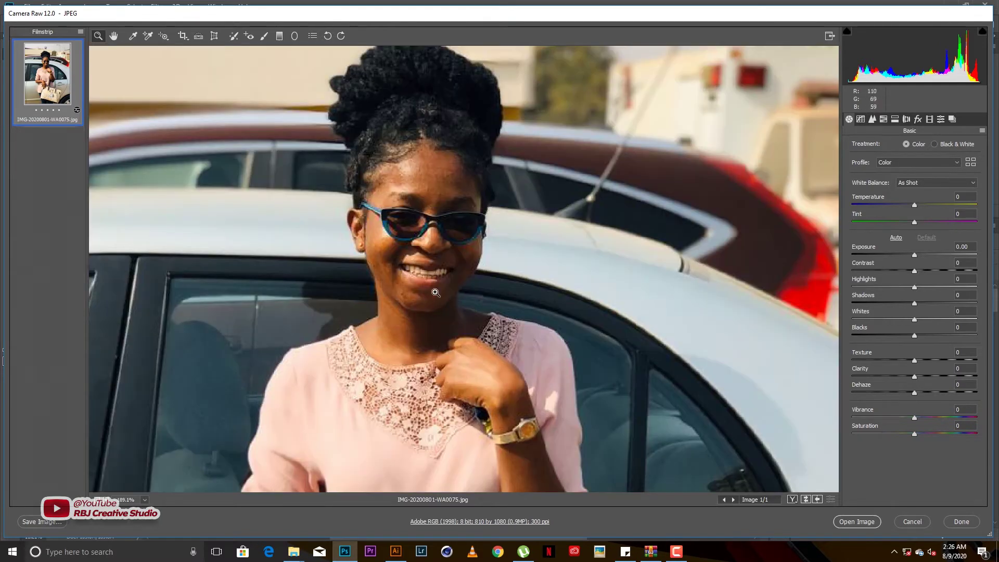
pyautogui.rightClick(463, 248)
pyautogui.click(510, 238)
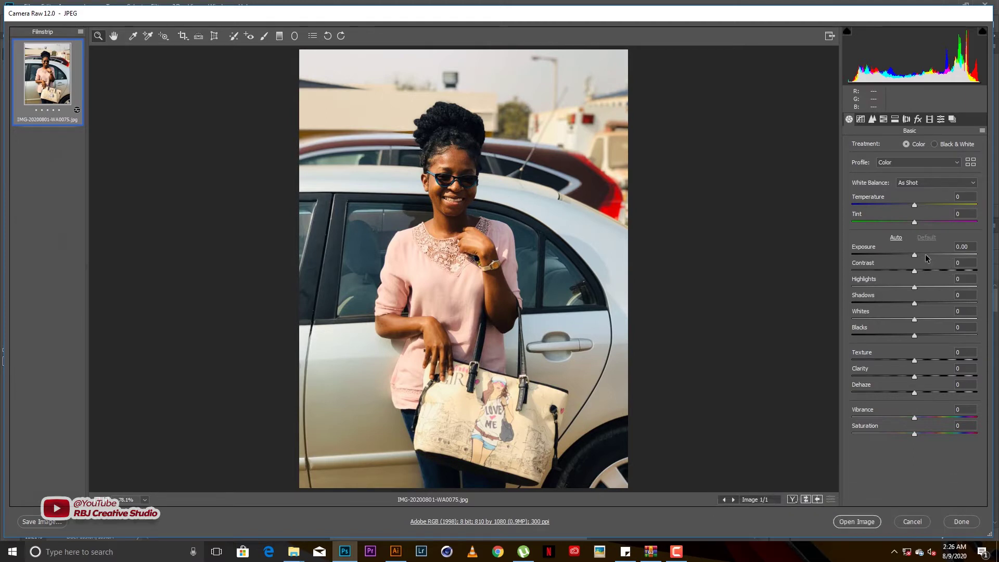
# Step: Set Exposure +0.25, Highlights -81, Whites -78 and Shadows +63
pyautogui.moveTo(917, 259); pyautogui.dragTo(918, 273)
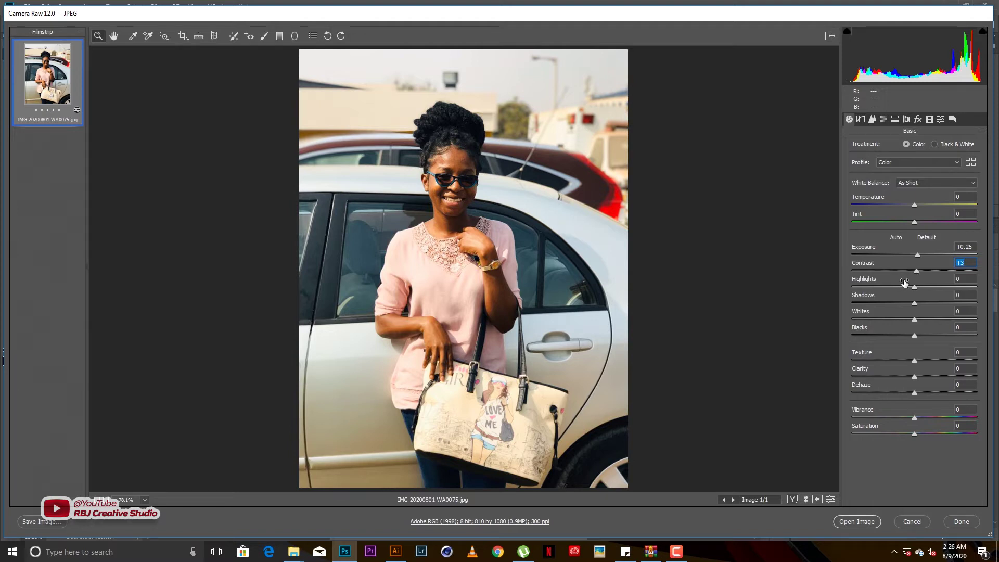
pyautogui.click(864, 287)
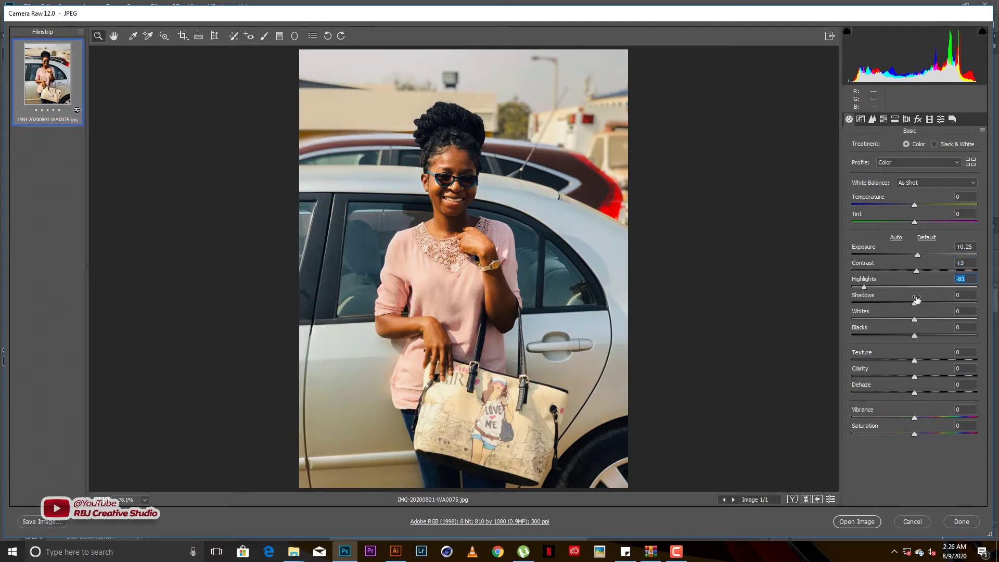
pyautogui.click(865, 319)
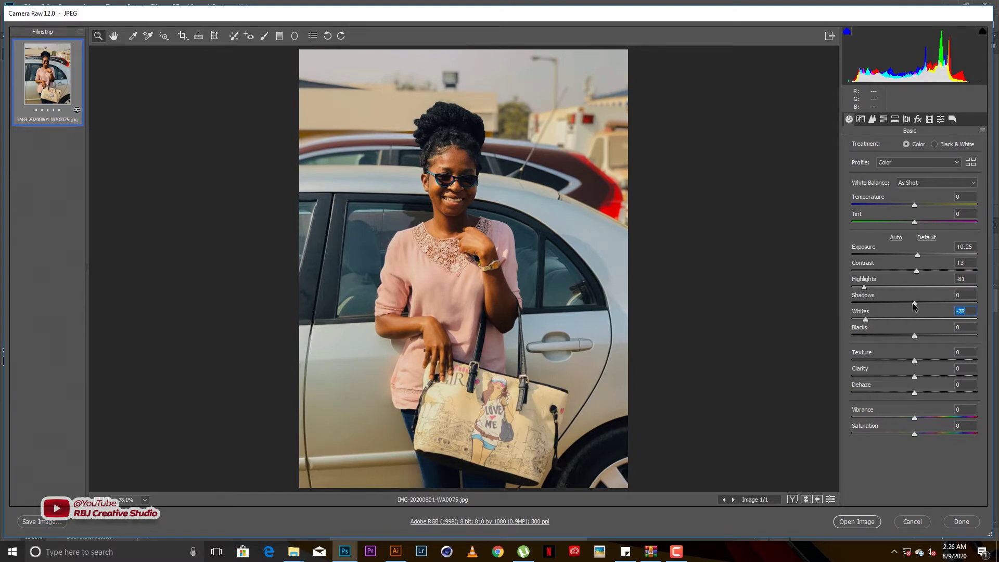
pyautogui.moveTo(932, 302); pyautogui.dragTo(949, 306)
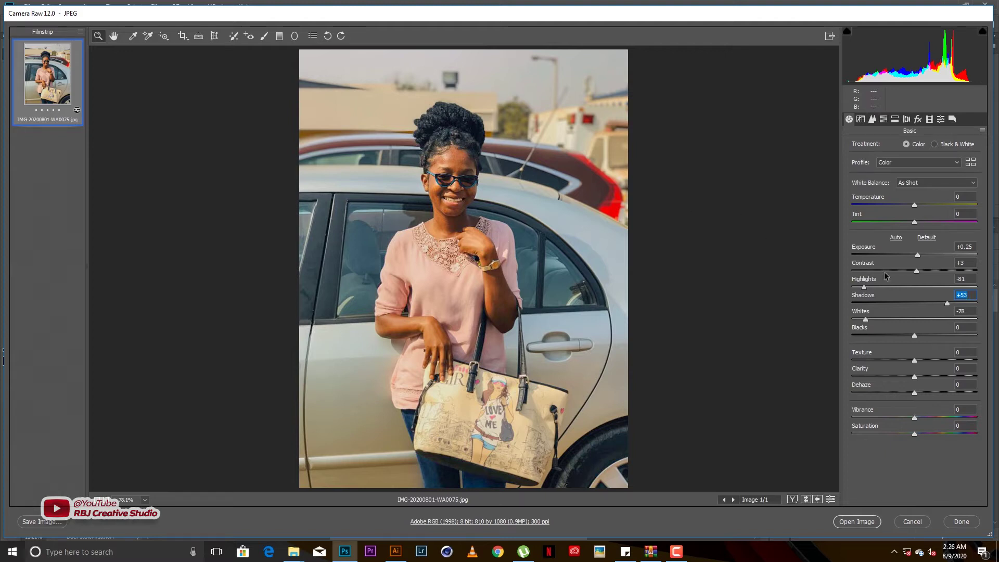
pyautogui.moveTo(950, 302); pyautogui.dragTo(955, 304)
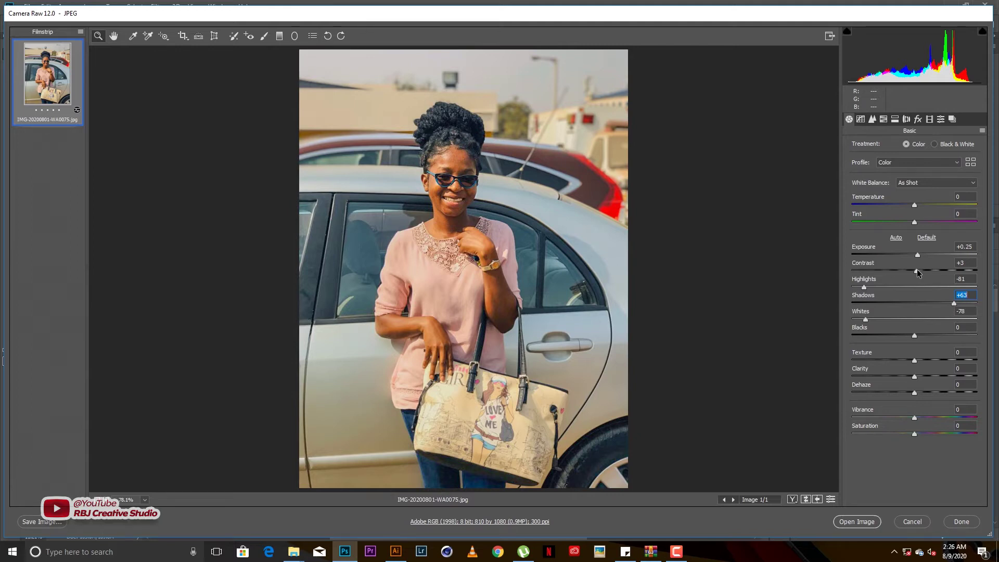
# Step: Set Contrast +18, Blacks -28 and Texture +28
pyautogui.moveTo(917, 270); pyautogui.dragTo(927, 271)
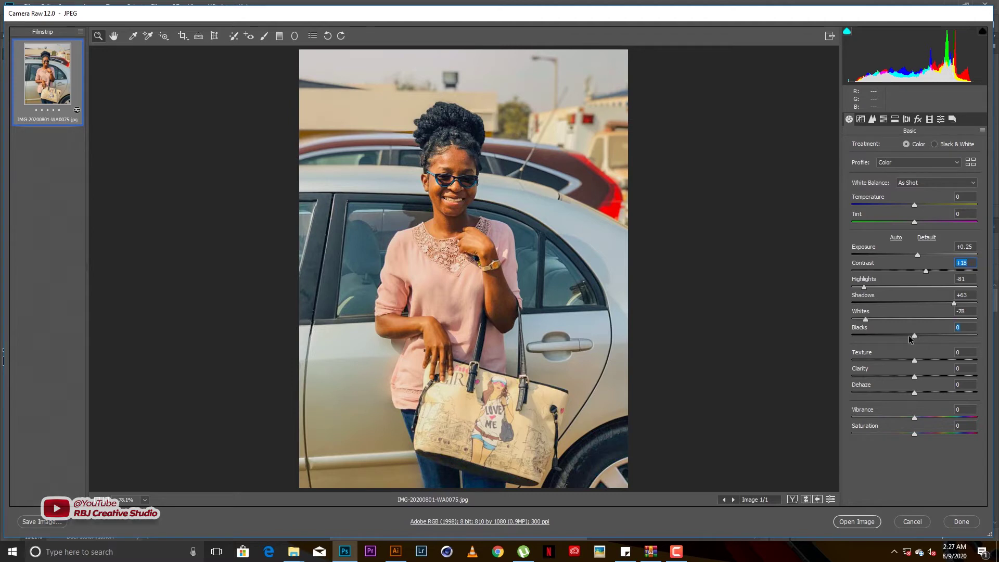
pyautogui.moveTo(915, 336); pyautogui.dragTo(895, 339)
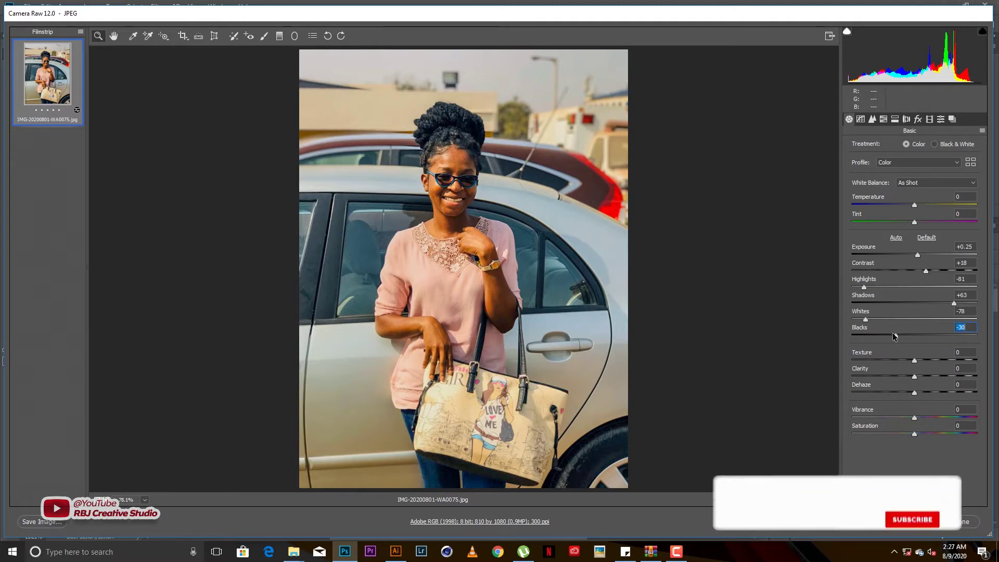
pyautogui.moveTo(895, 335); pyautogui.dragTo(898, 334)
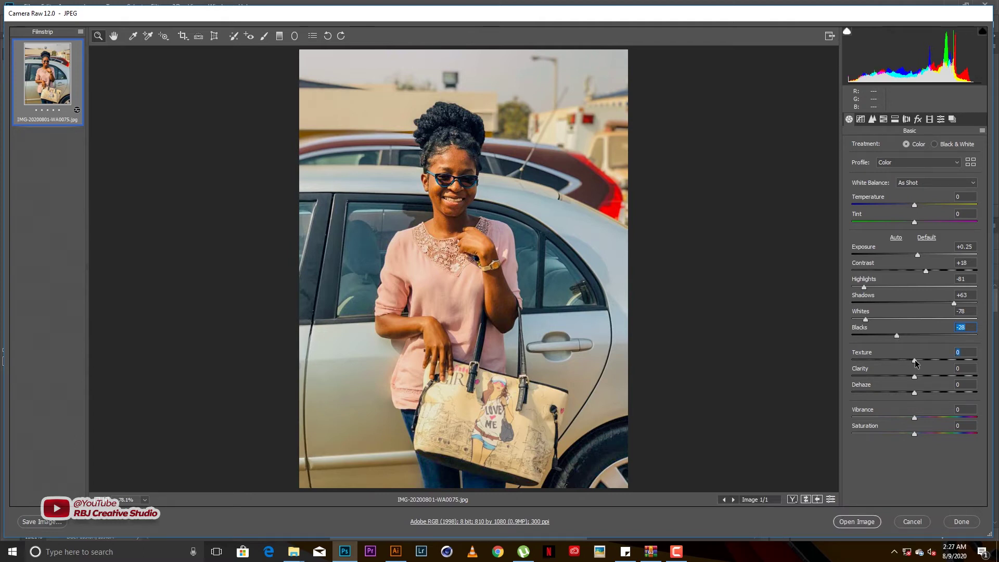
pyautogui.moveTo(915, 361); pyautogui.dragTo(932, 360)
# Step: Add Clarity +6 and raise Exposure to +0.50
pyautogui.moveTo(915, 379); pyautogui.dragTo(919, 380)
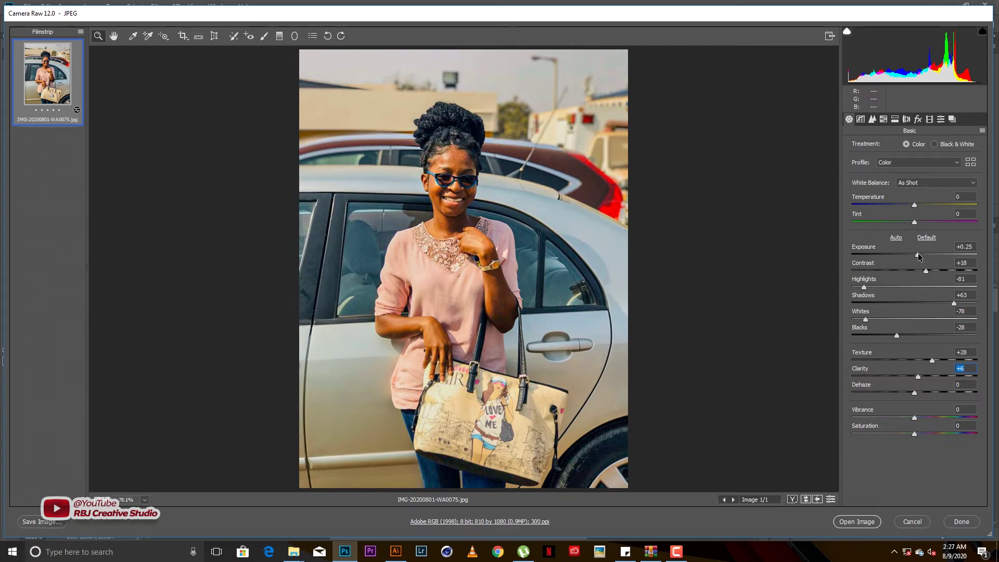
pyautogui.moveTo(919, 257); pyautogui.dragTo(922, 260)
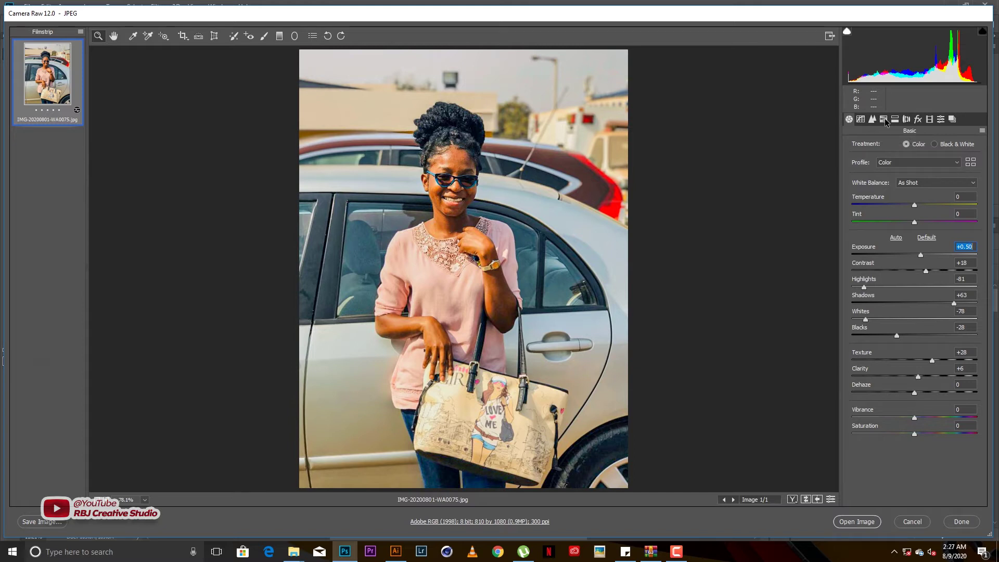
# Step: Lower Oranges saturation to -12 in HSL Adjustments, then return to the Basic panel
pyautogui.click(883, 120)
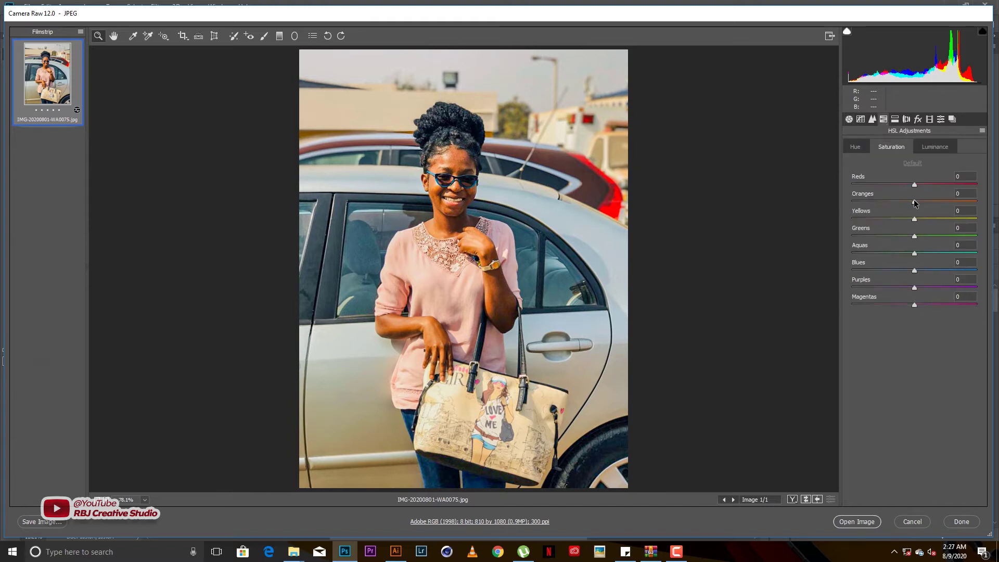
pyautogui.moveTo(912, 204); pyautogui.dragTo(898, 202)
pyautogui.click(852, 119)
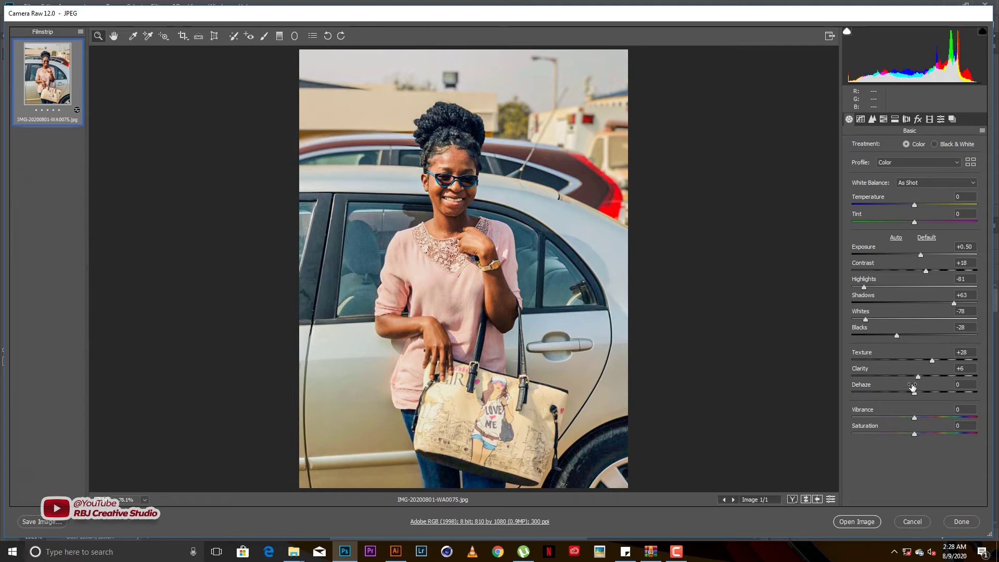
# Step: Cancel Camera Raw and drag IMG-20200726-WA0004.jpg from File Explorer into Photoshop's Camera Raw
pyautogui.click(911, 522)
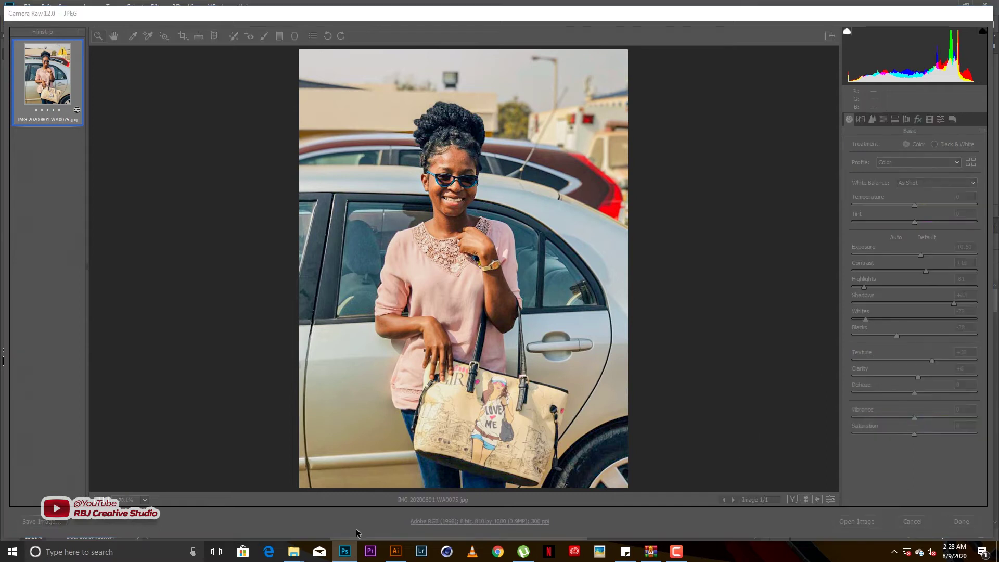
pyautogui.moveTo(294, 551)
pyautogui.click(374, 483)
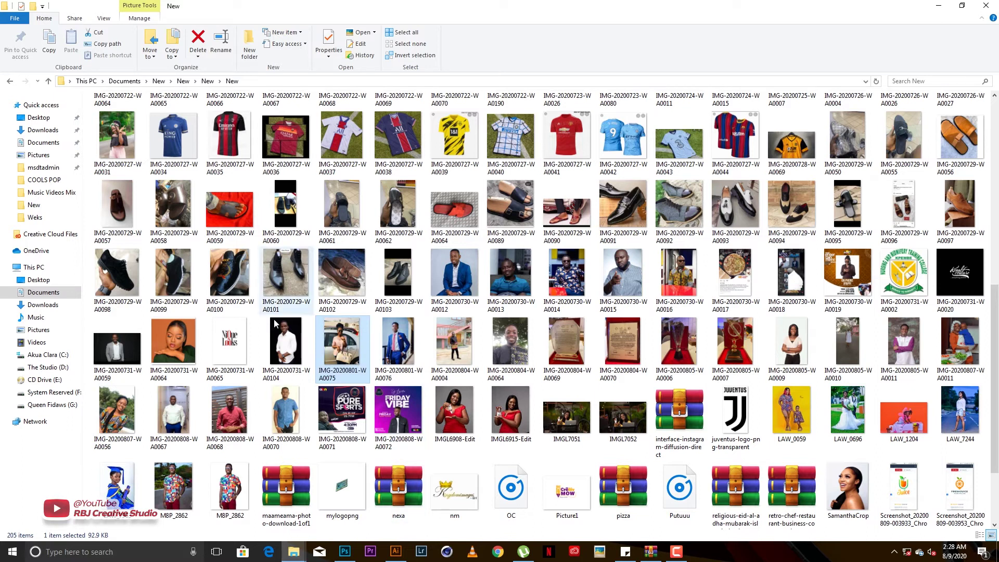
pyautogui.click(401, 349)
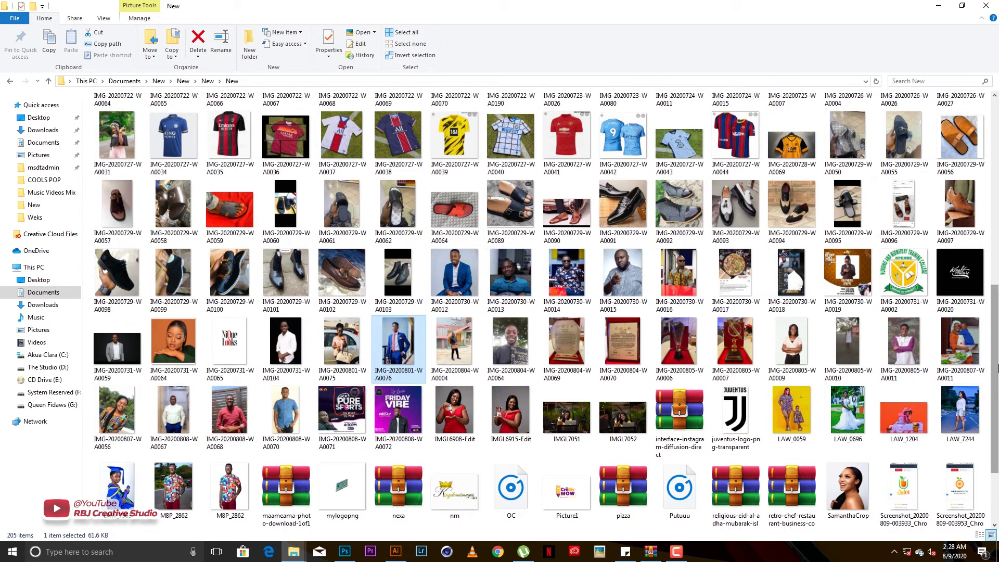
pyautogui.moveTo(998, 367); pyautogui.dragTo(998, 307)
pyautogui.moveTo(853, 200); pyautogui.dragTo(414, 100)
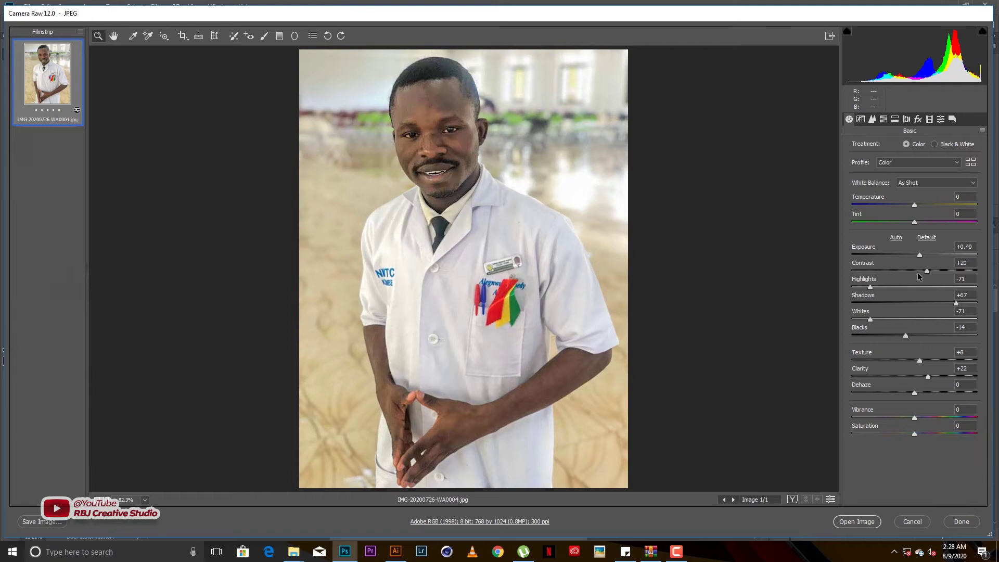
# Step: Reset to Camera Raw Defaults, try Exposure +0.20, Highlights/Whites about -76, Blacks -18, then cancel
pyautogui.click(984, 133)
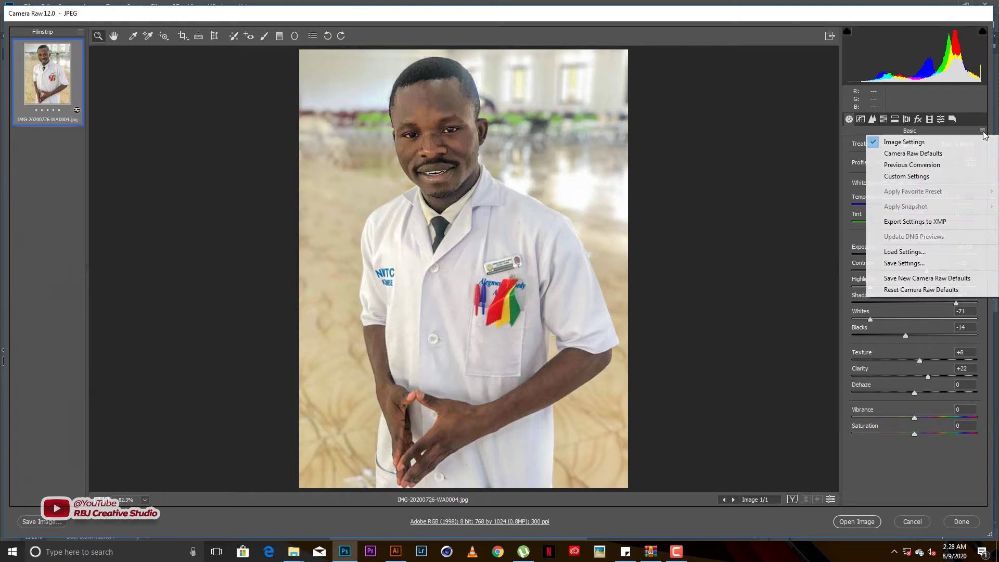
pyautogui.click(932, 153)
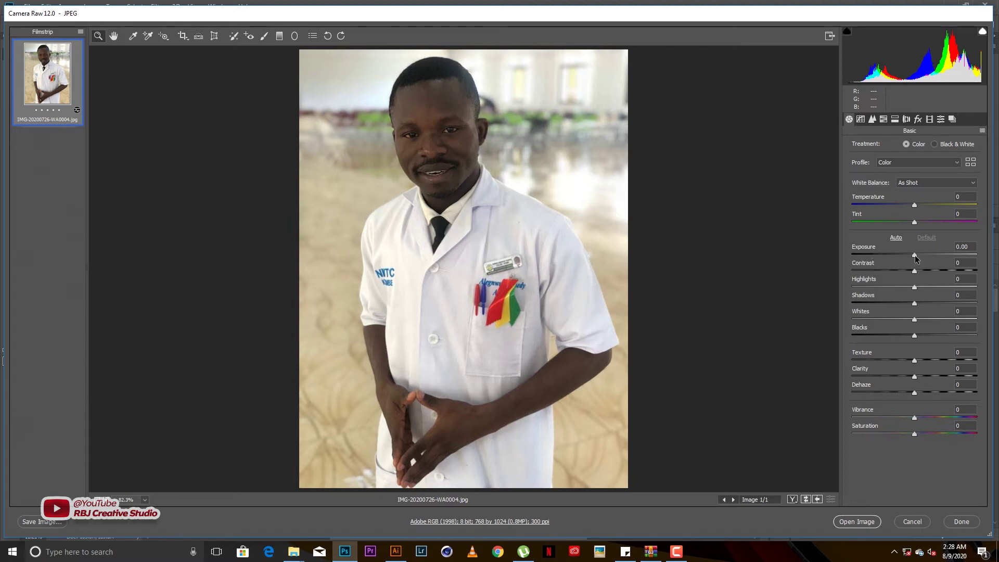
pyautogui.moveTo(915, 254); pyautogui.dragTo(867, 288)
pyautogui.moveTo(914, 319); pyautogui.dragTo(956, 303)
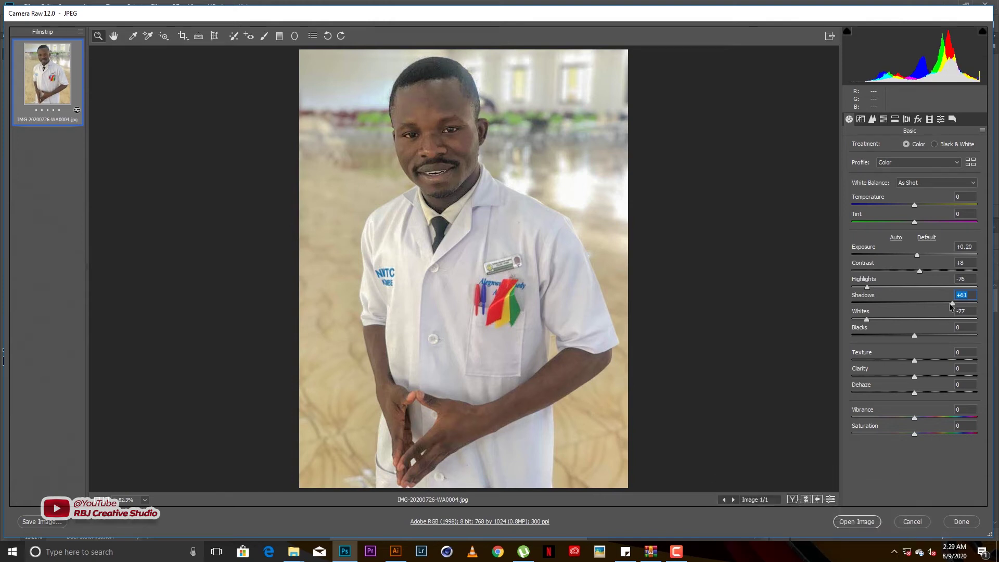
pyautogui.moveTo(914, 334); pyautogui.dragTo(921, 378)
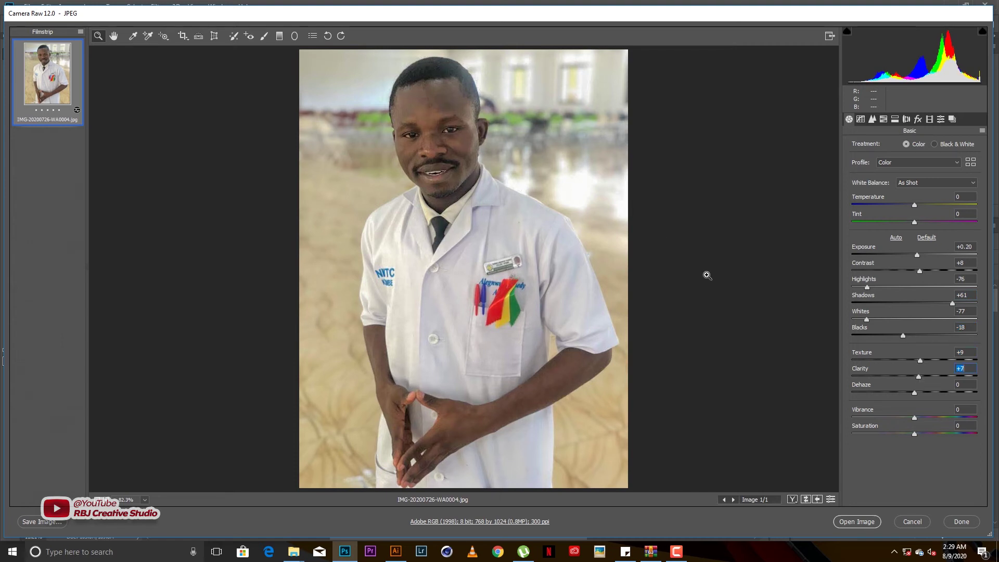
pyautogui.click(913, 523)
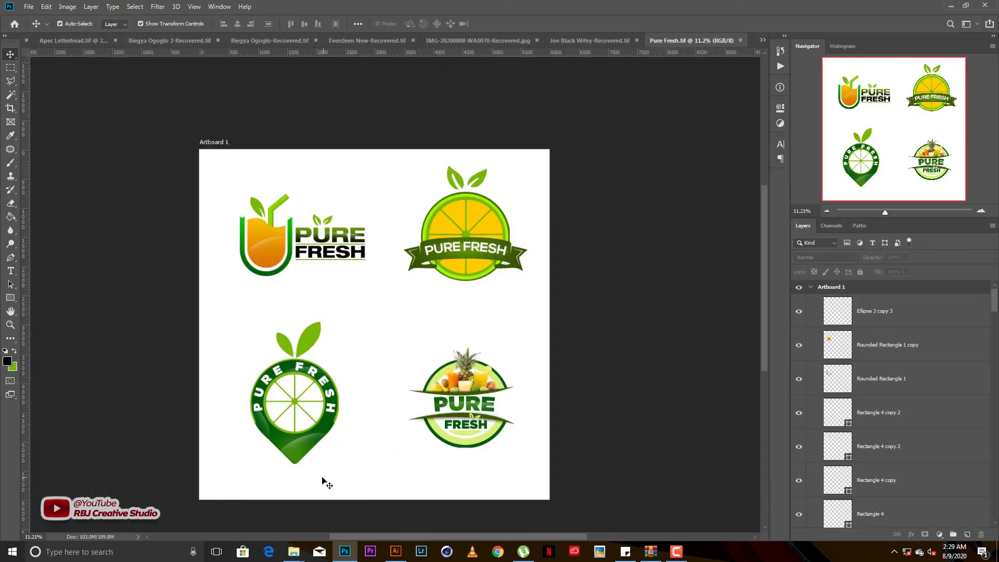
# Step: Select IMG-20200723-WA0080.jpg in the New folder window and drop it onto Photoshop
pyautogui.moveTo(294, 552)
pyautogui.click(300, 527)
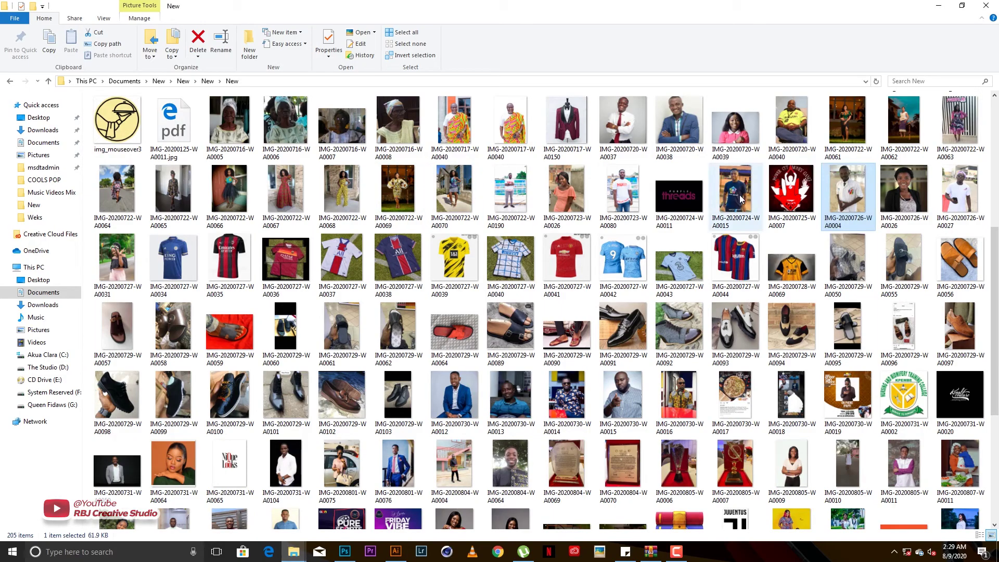
pyautogui.click(502, 191)
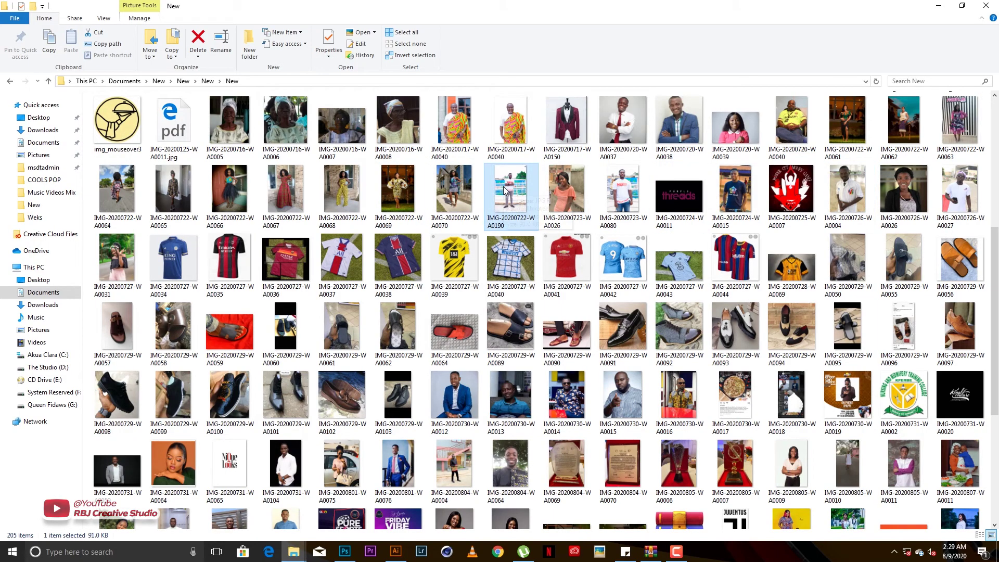
pyautogui.click(624, 195)
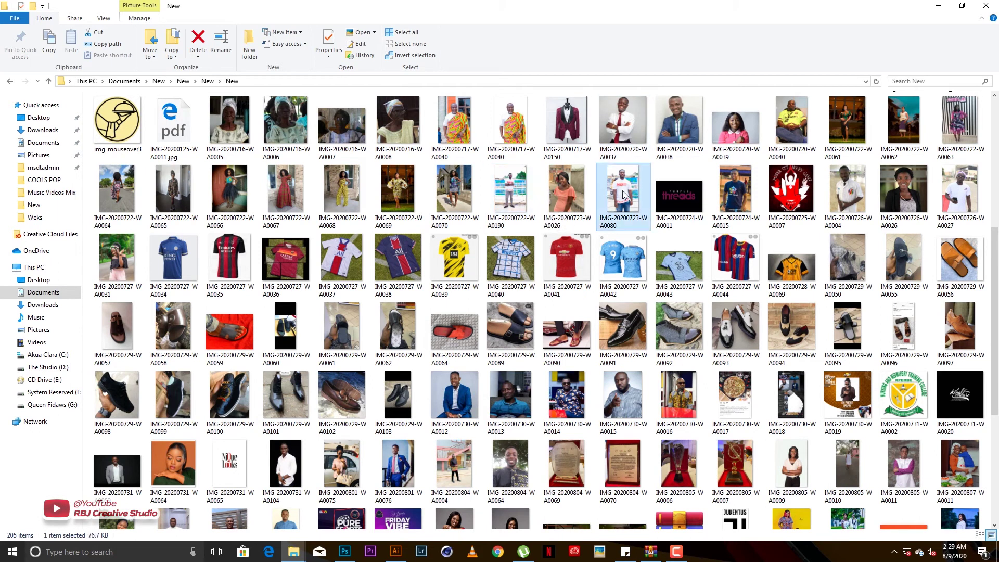
pyautogui.click(344, 552)
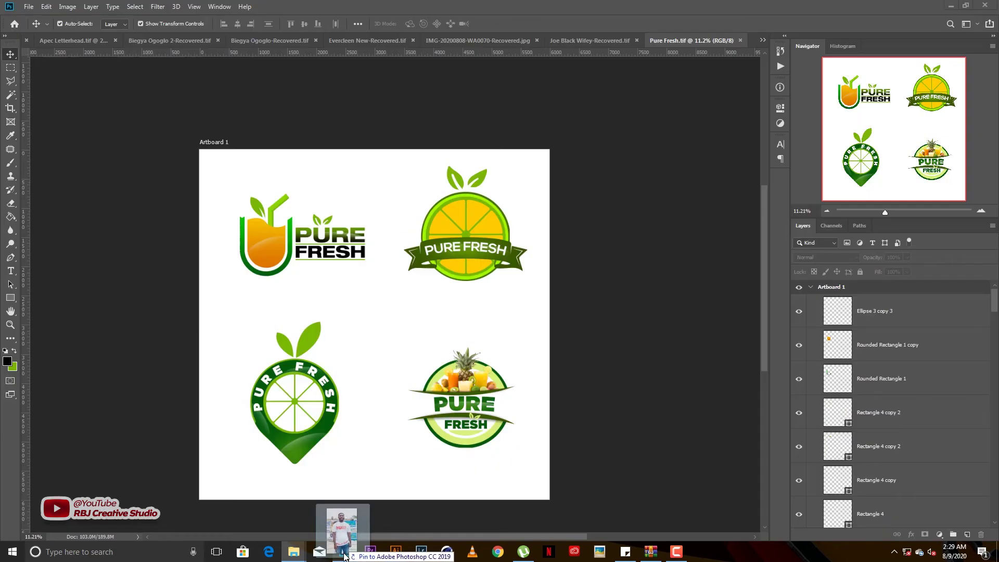
pyautogui.moveTo(436, 4); pyautogui.dragTo(437, 2)
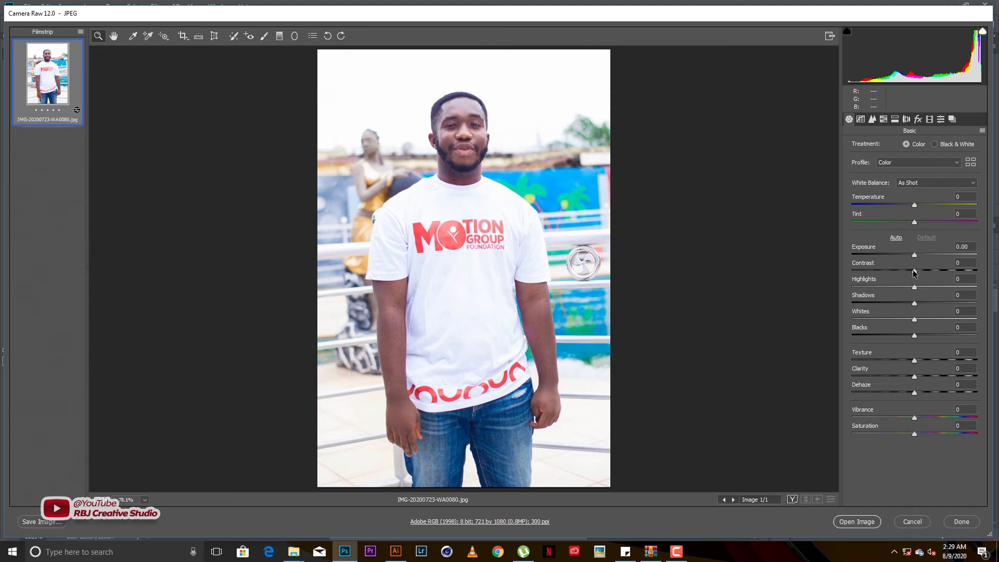
# Step: Set Highlights -78, Whites -75, Shadows +42, Blacks -32 and Contrast +21
pyautogui.moveTo(915, 271); pyautogui.dragTo(866, 286)
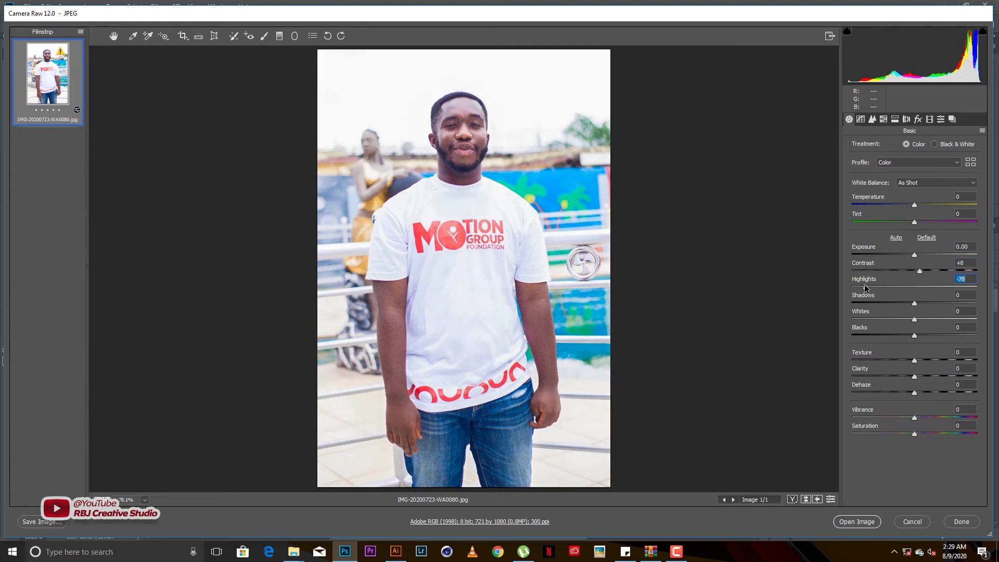
pyautogui.moveTo(914, 320); pyautogui.dragTo(867, 316)
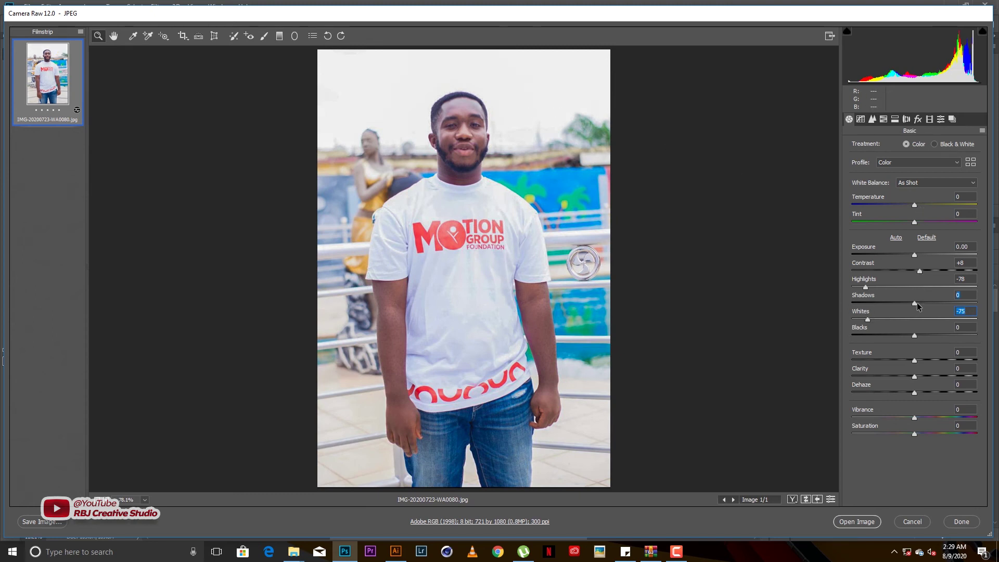
pyautogui.moveTo(916, 303); pyautogui.dragTo(940, 303)
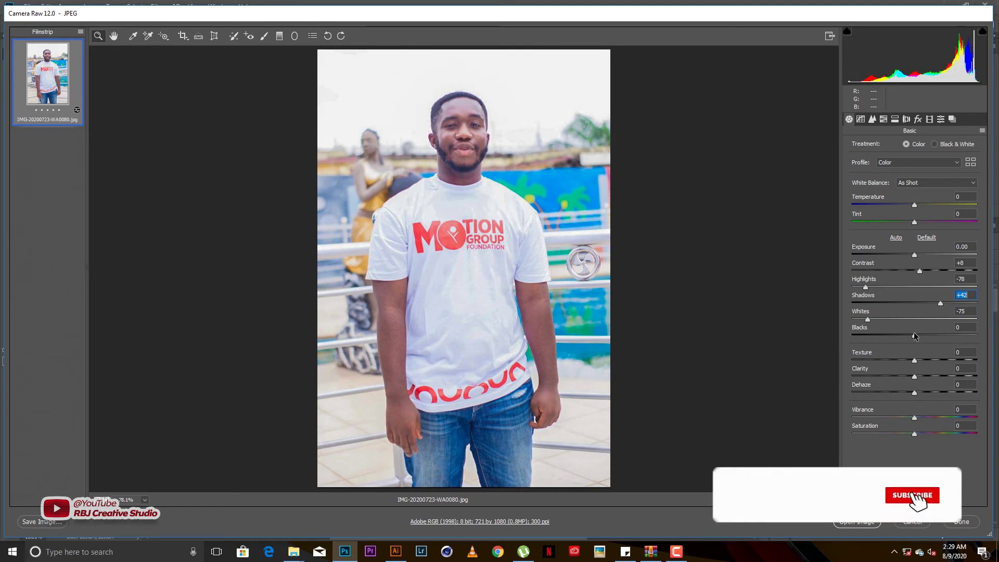
pyautogui.moveTo(914, 336); pyautogui.dragTo(893, 336)
pyautogui.moveTo(919, 270); pyautogui.dragTo(927, 270)
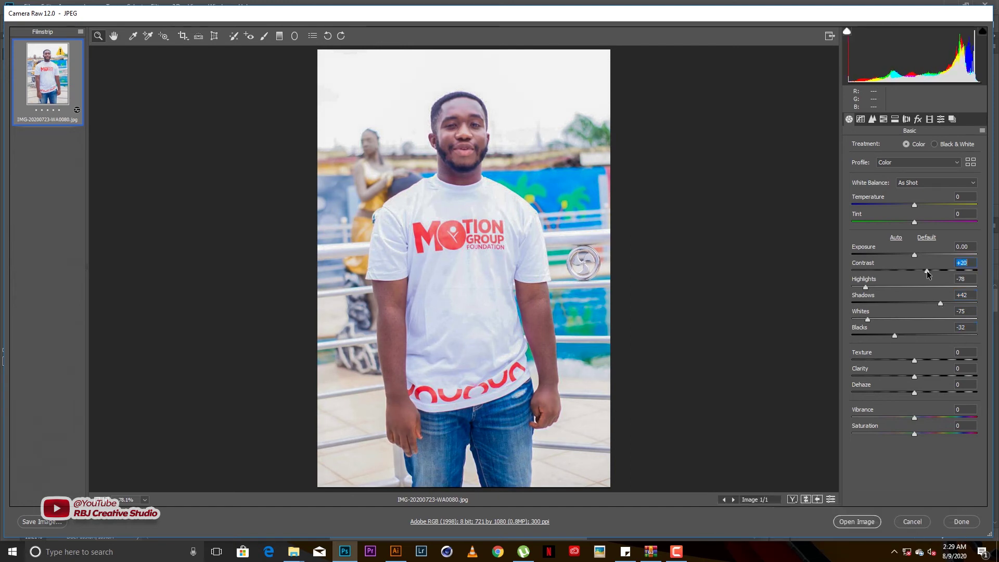
# Step: Show Before/After side by side, add Texture +8 and Clarity +7, Shadows +48, Blacks -38
pyautogui.click(792, 500)
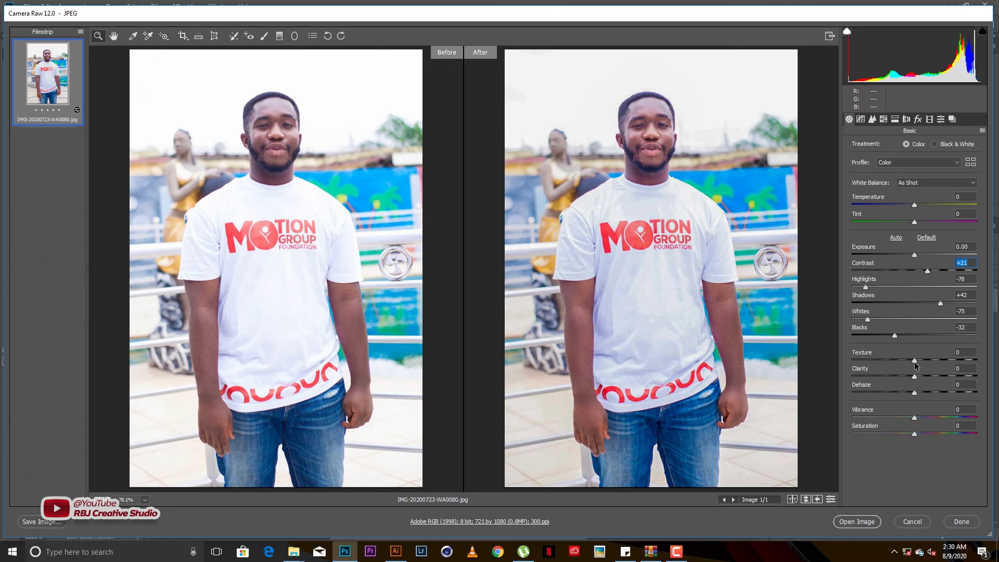
pyautogui.moveTo(916, 363); pyautogui.dragTo(919, 377)
pyautogui.moveTo(940, 302); pyautogui.dragTo(944, 303)
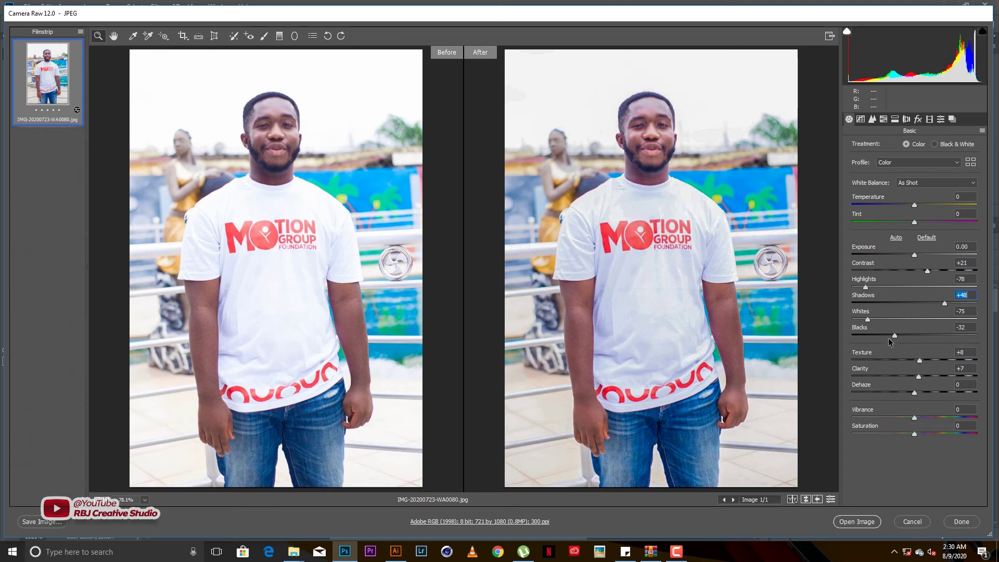
pyautogui.moveTo(894, 336); pyautogui.dragTo(892, 336)
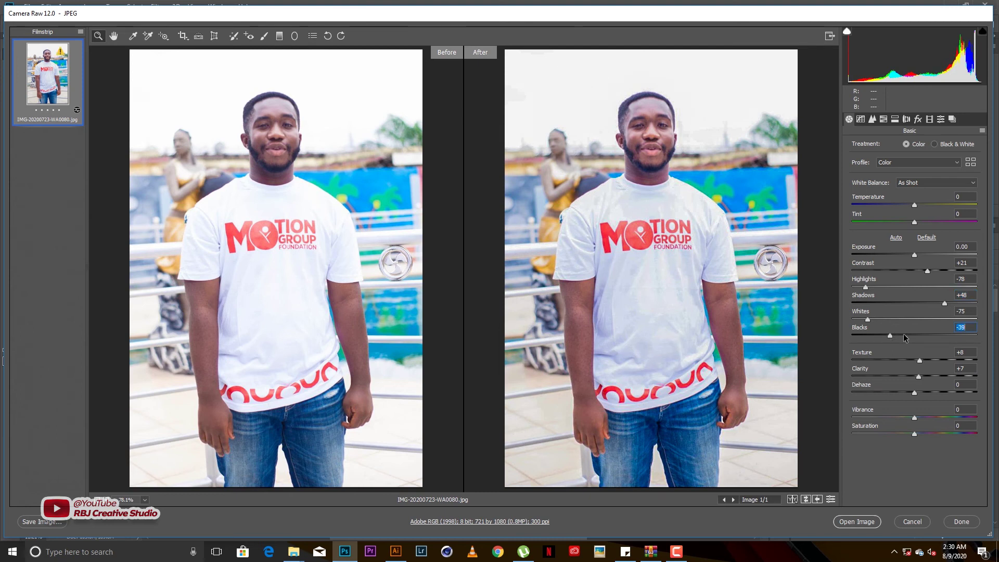